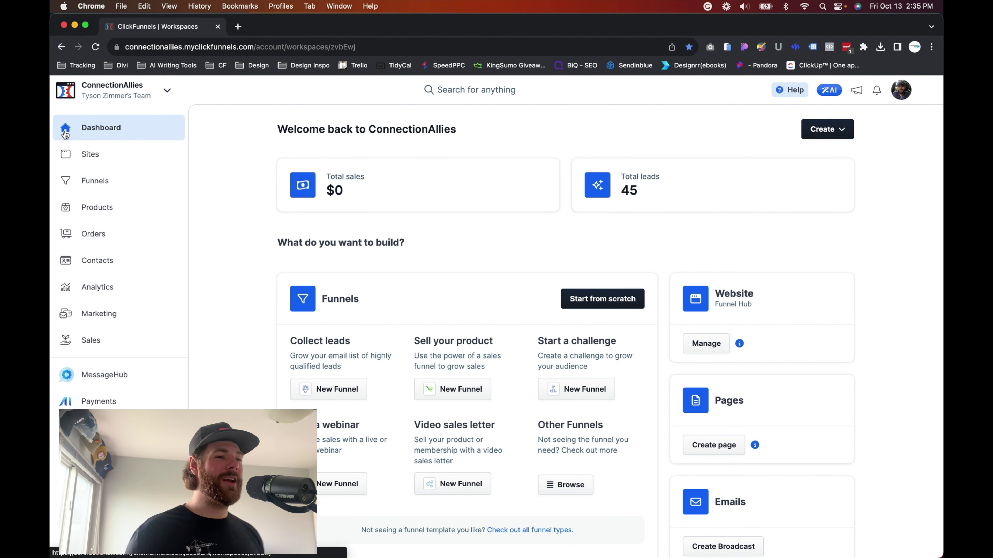
# - Open the list of all contacts in the ConnectionAllies workspace
pyautogui.scroll(-1, 65, 134)
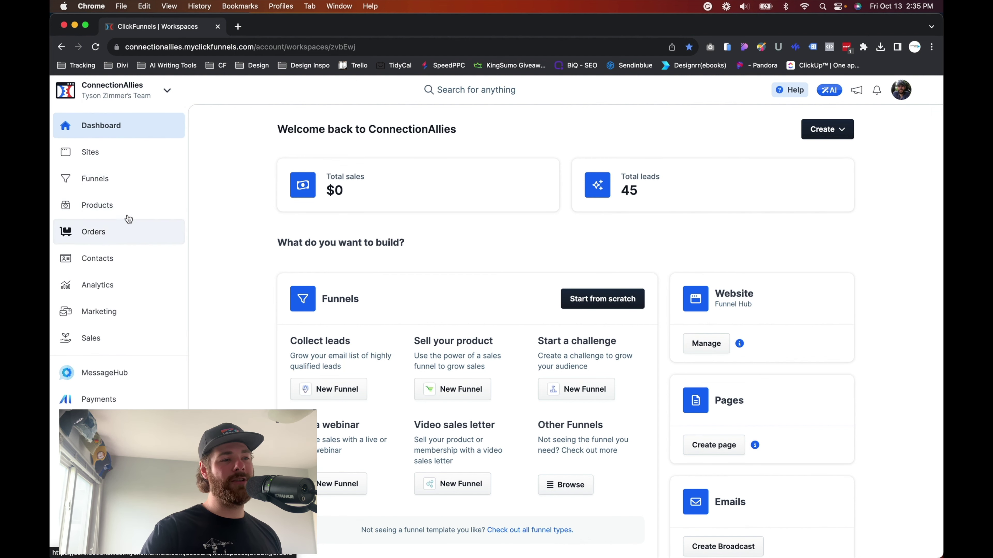
pyautogui.click(108, 265)
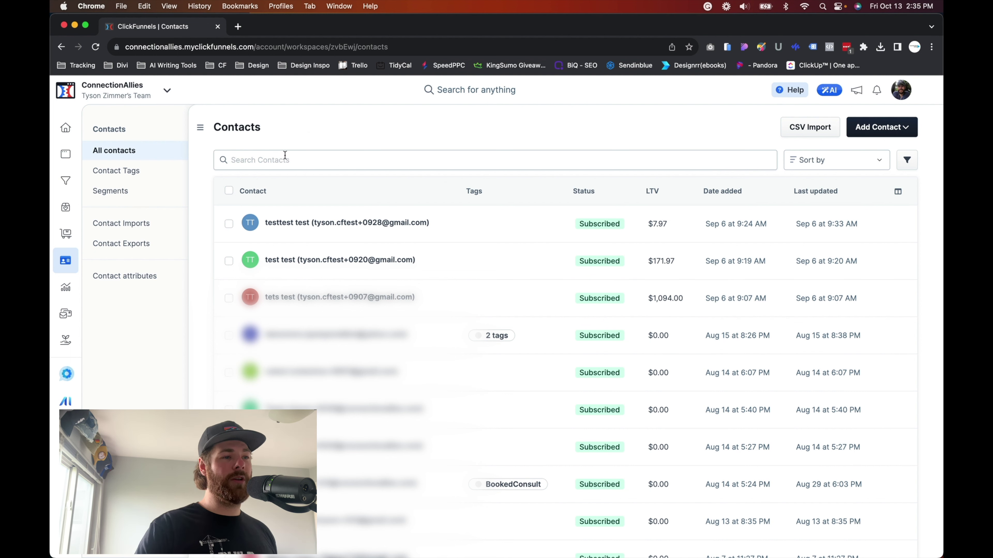
# - Review the bulk export options for all contacts in the workspace, closing them without exporting and clearing the selection
pyautogui.click(229, 190)
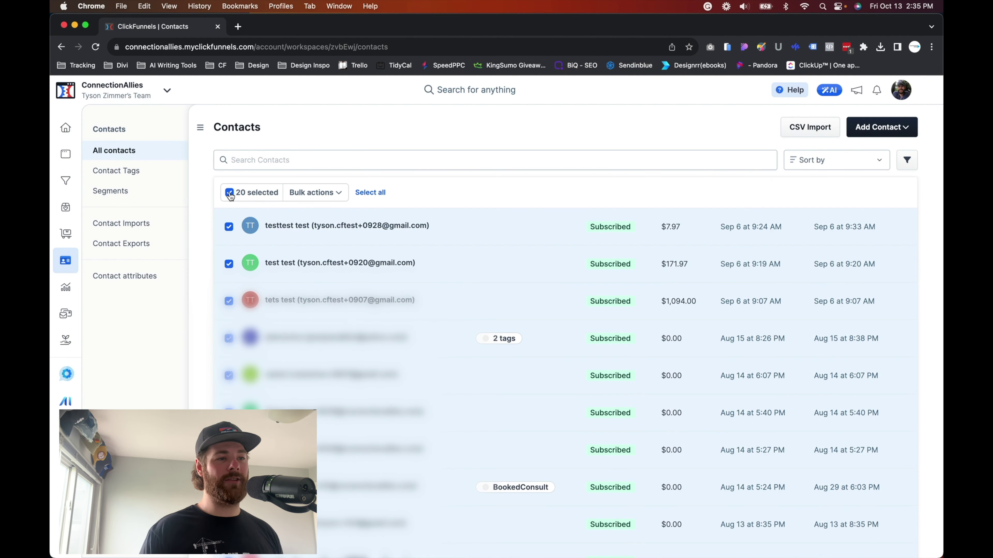
pyautogui.click(360, 193)
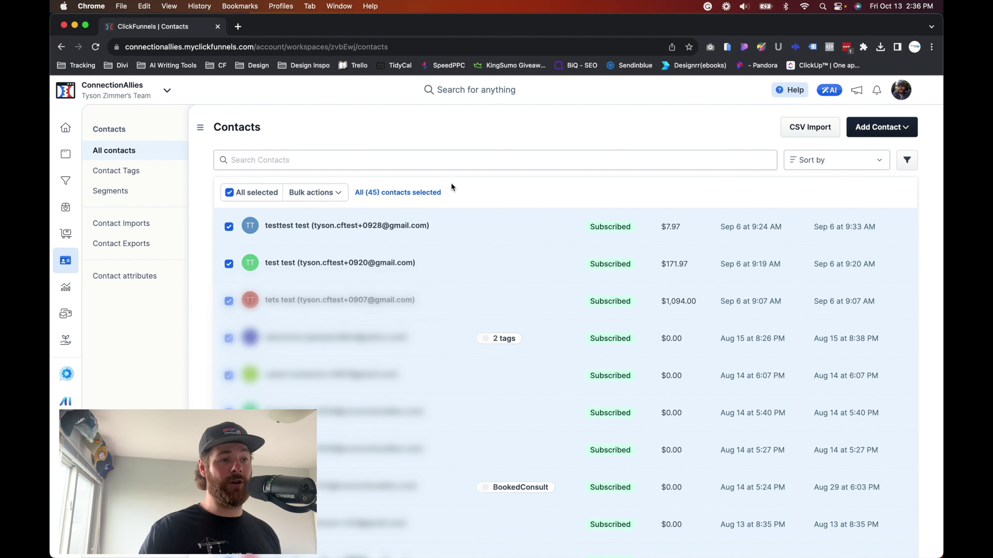
pyautogui.click(337, 198)
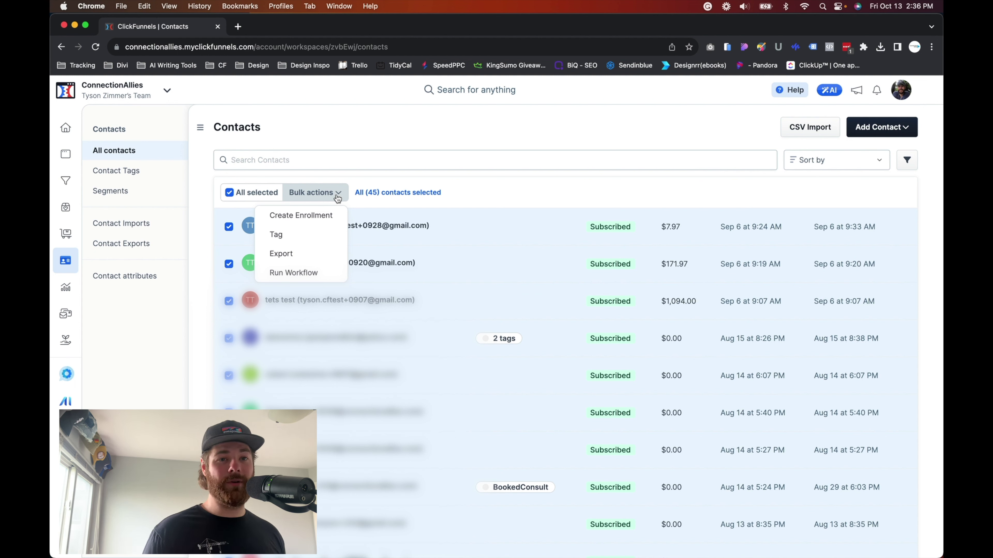
pyautogui.click(295, 256)
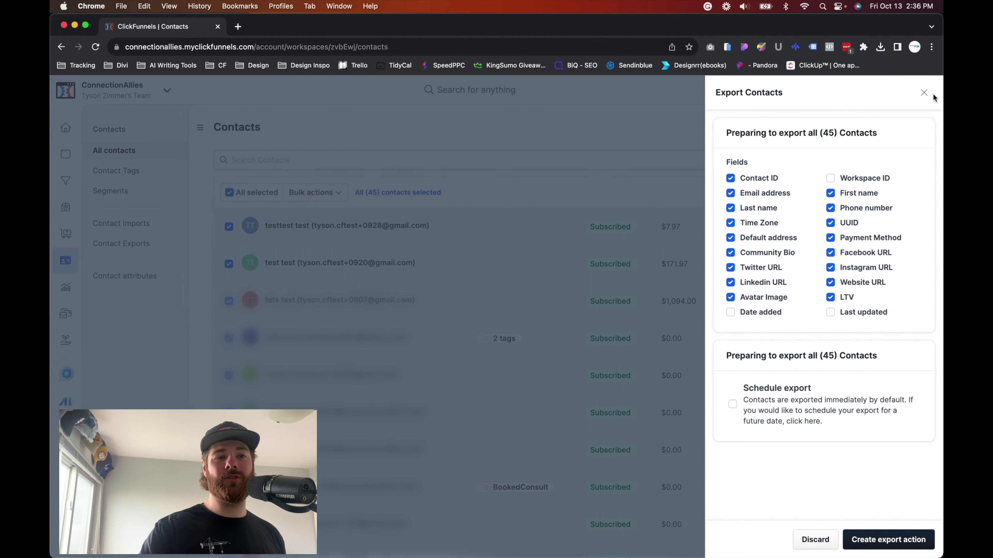
pyautogui.click(924, 93)
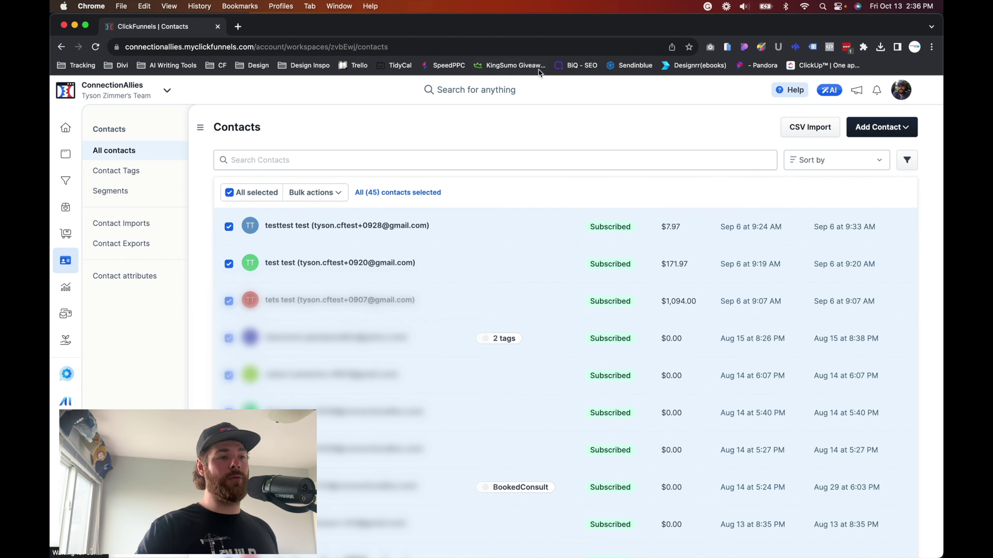
pyautogui.click(230, 191)
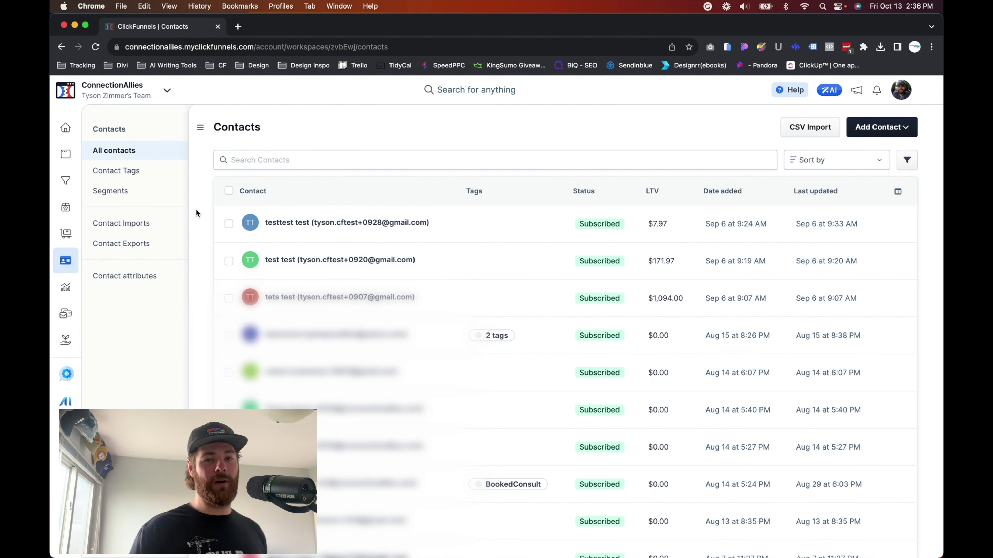
# - Select the first four contacts individually to check the bulk actions available for them, and clear the selection
pyautogui.click(229, 224)
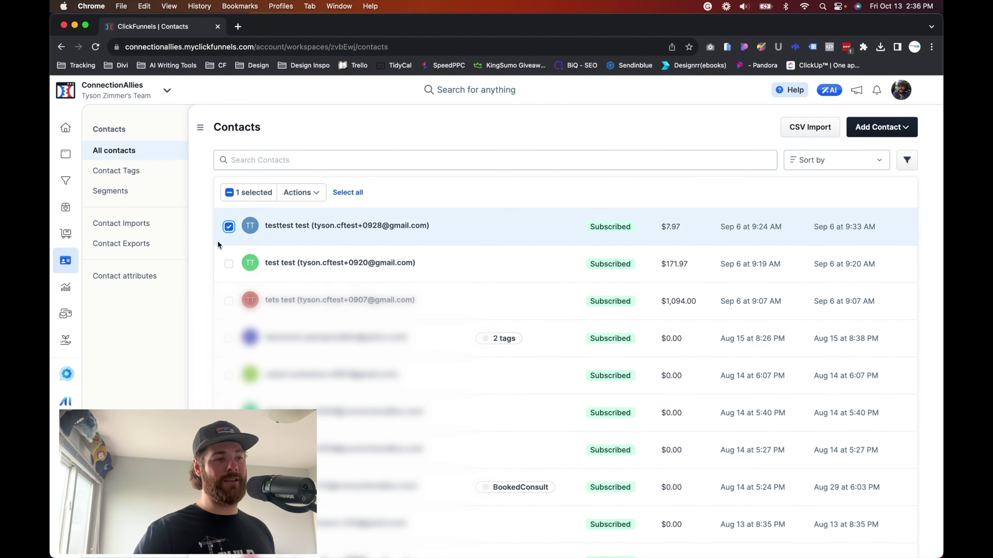
pyautogui.click(229, 264)
pyautogui.click(228, 301)
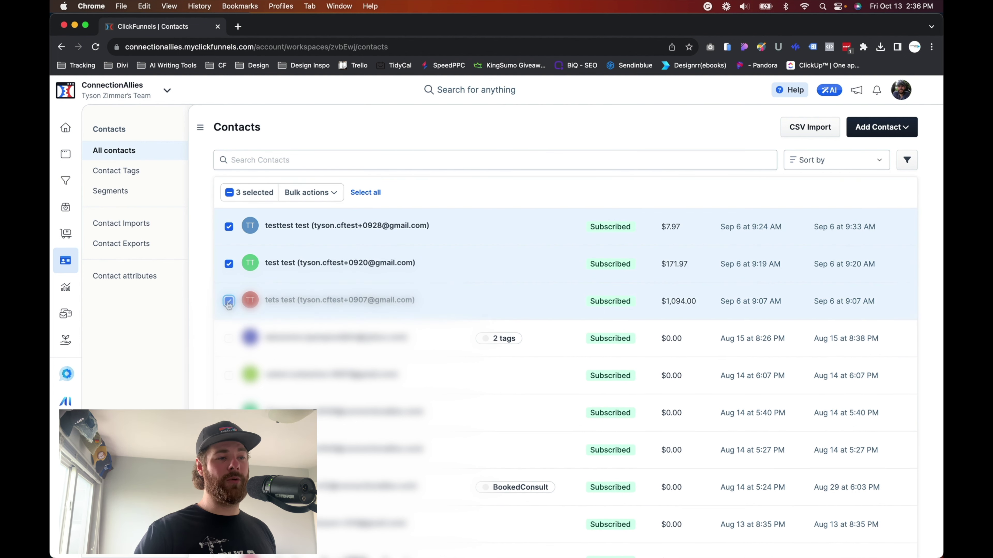
pyautogui.click(229, 338)
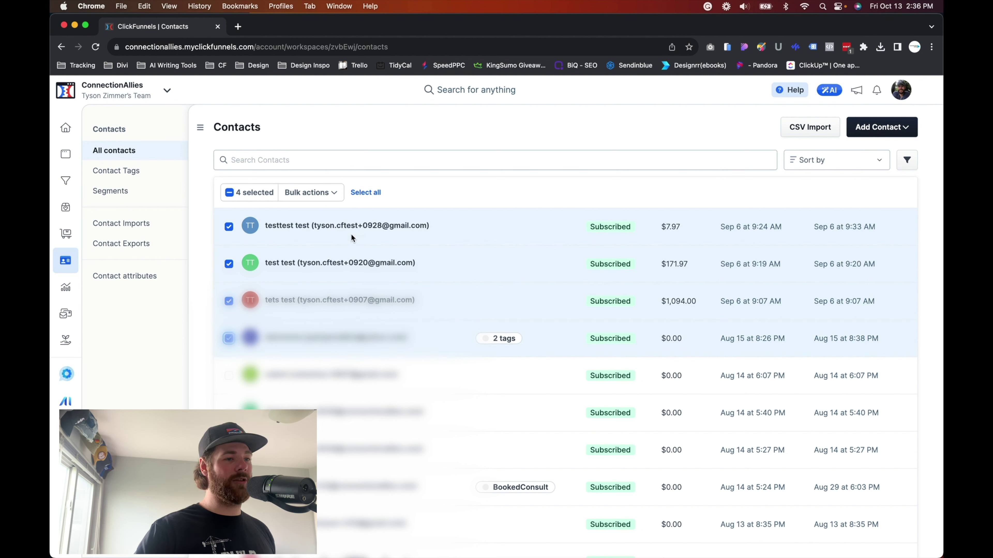
pyautogui.click(329, 196)
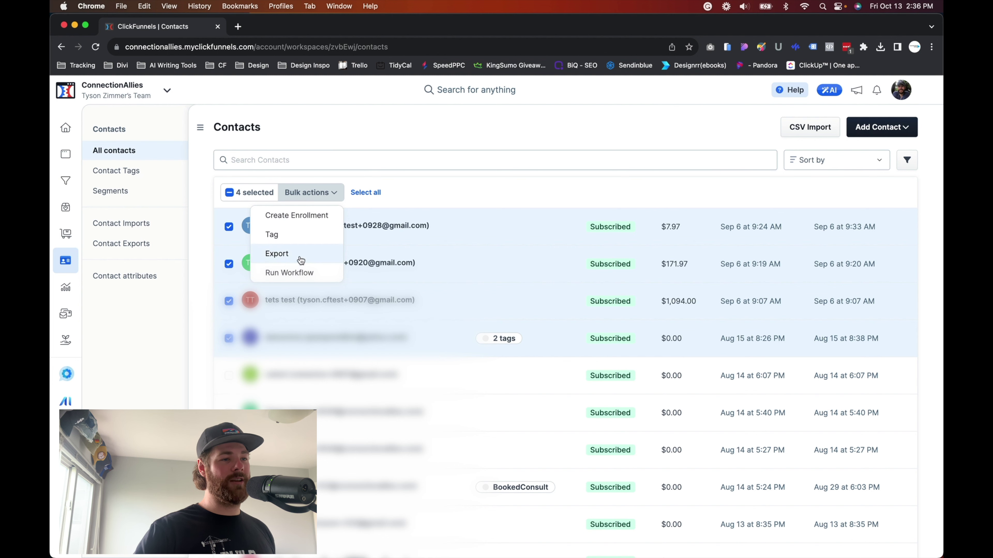
pyautogui.click(324, 191)
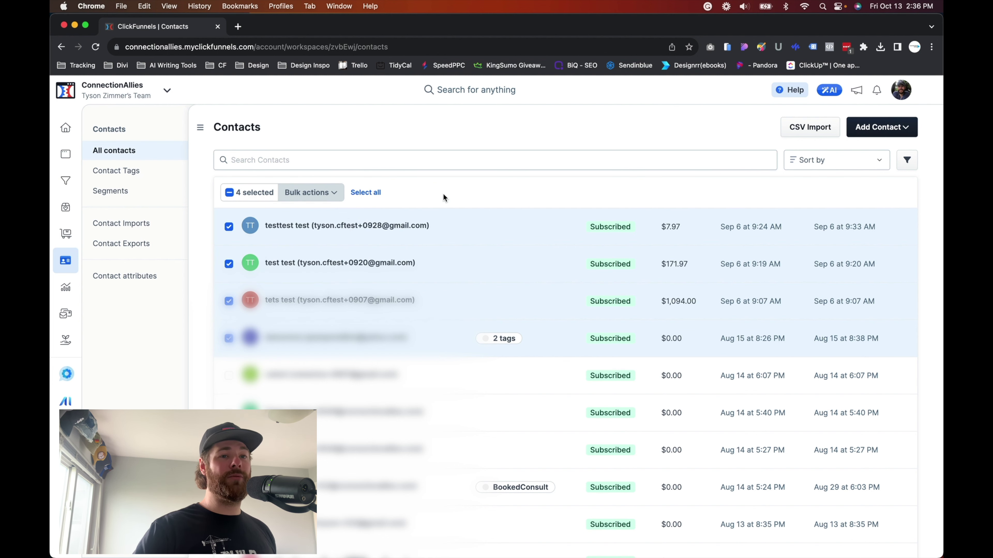
pyautogui.scroll(-2, 441, 193)
pyautogui.scroll(2, 430, 191)
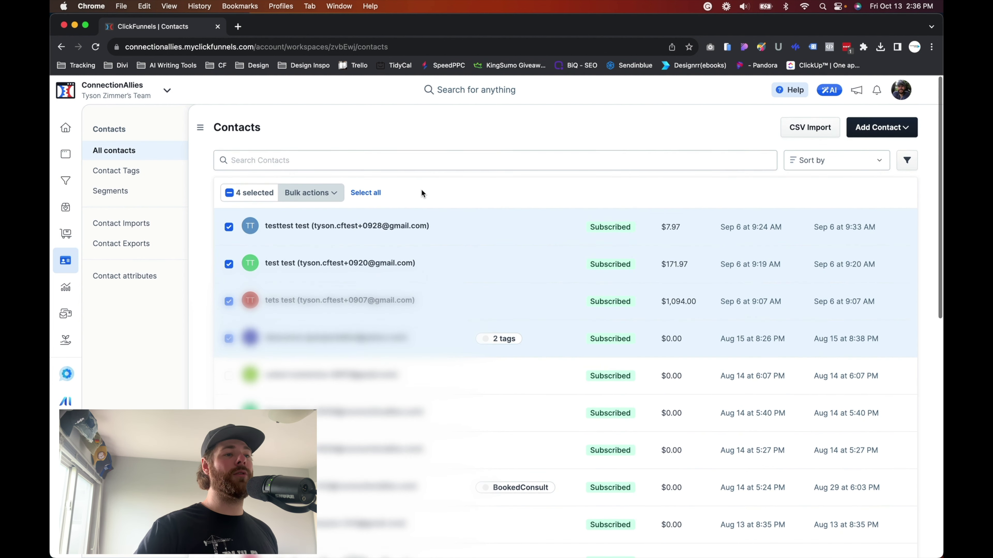
pyautogui.click(230, 192)
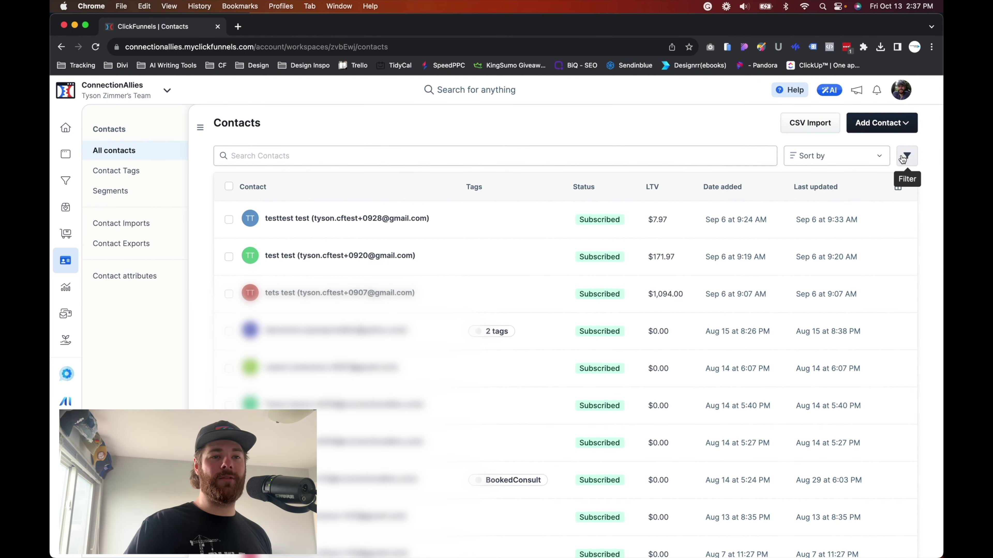
# - Filter the contacts by the condition Purchased Product is Adventure Bar Sample
pyautogui.click(906, 156)
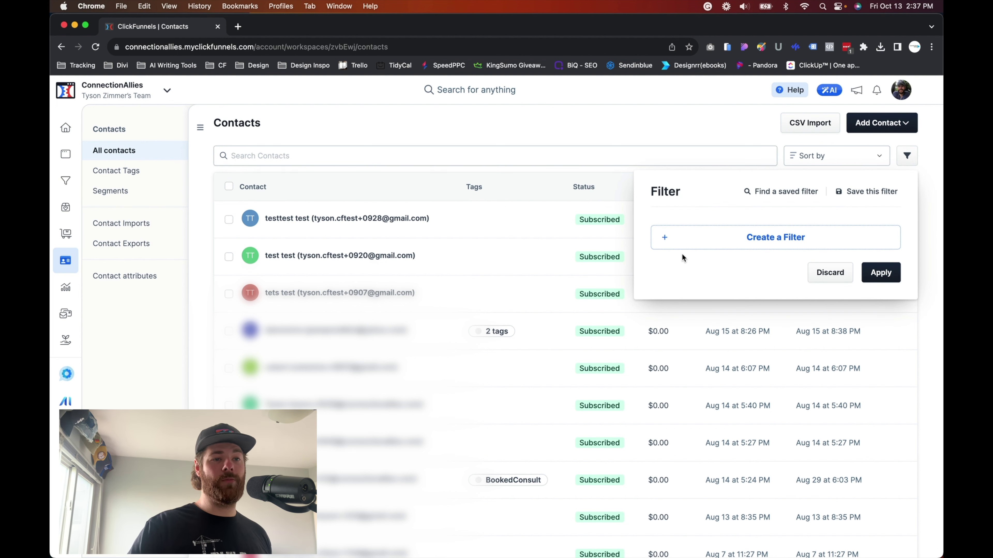
pyautogui.click(696, 244)
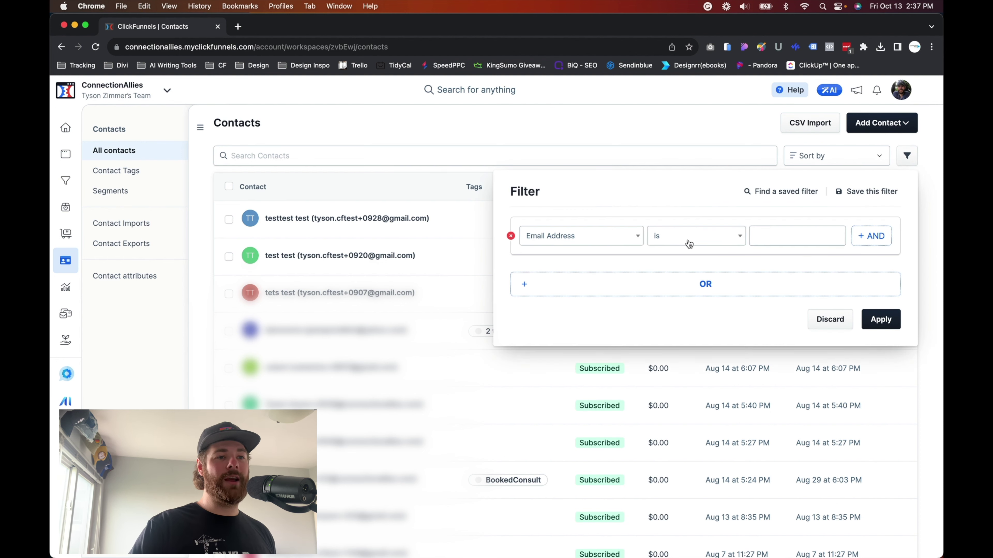
pyautogui.click(614, 230)
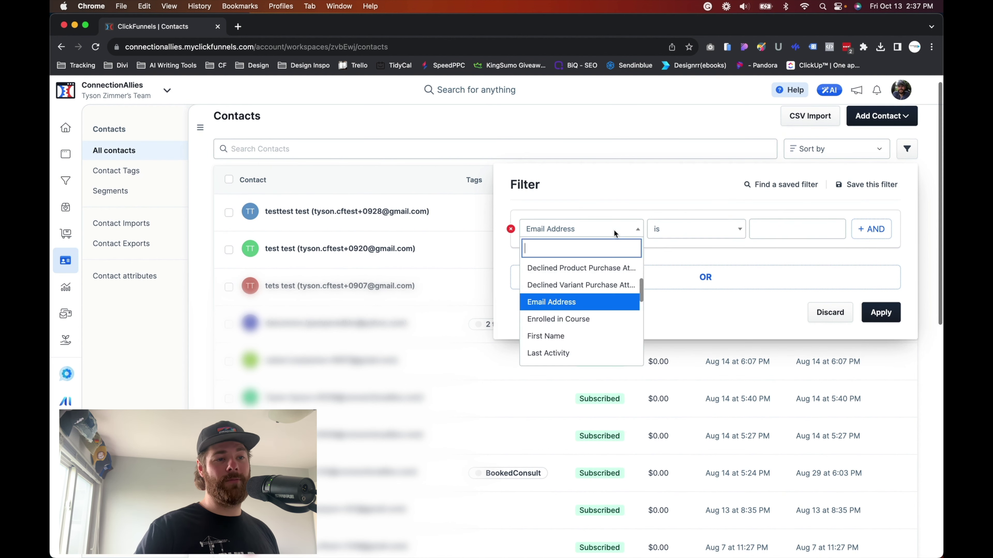
pyautogui.scroll(-6, 587, 332)
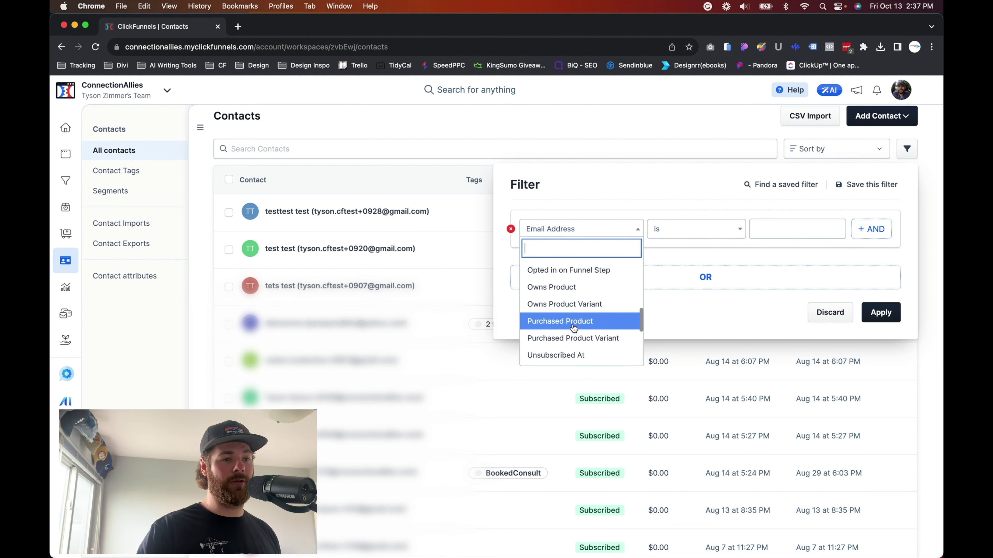
pyautogui.click(578, 328)
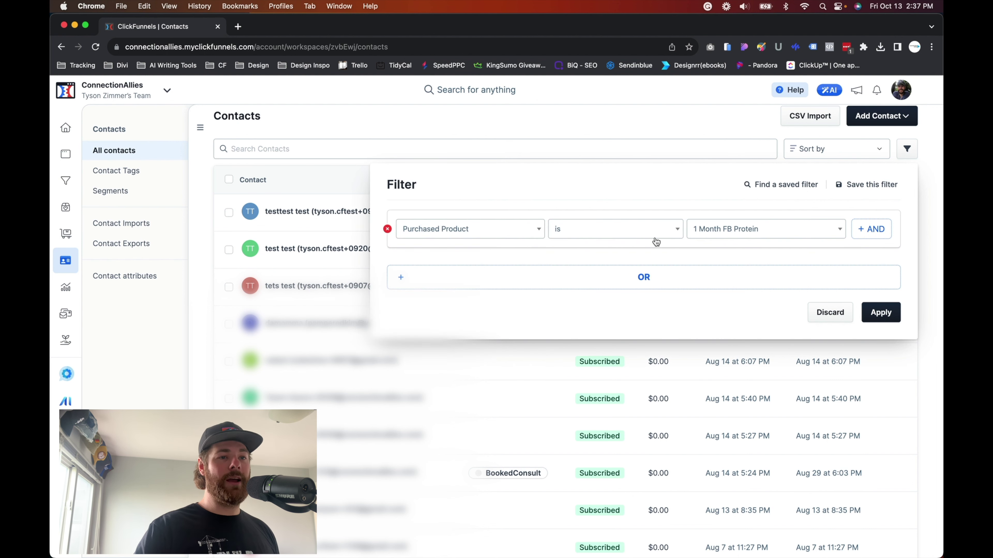
pyautogui.click(728, 234)
pyautogui.scroll(-4, 739, 327)
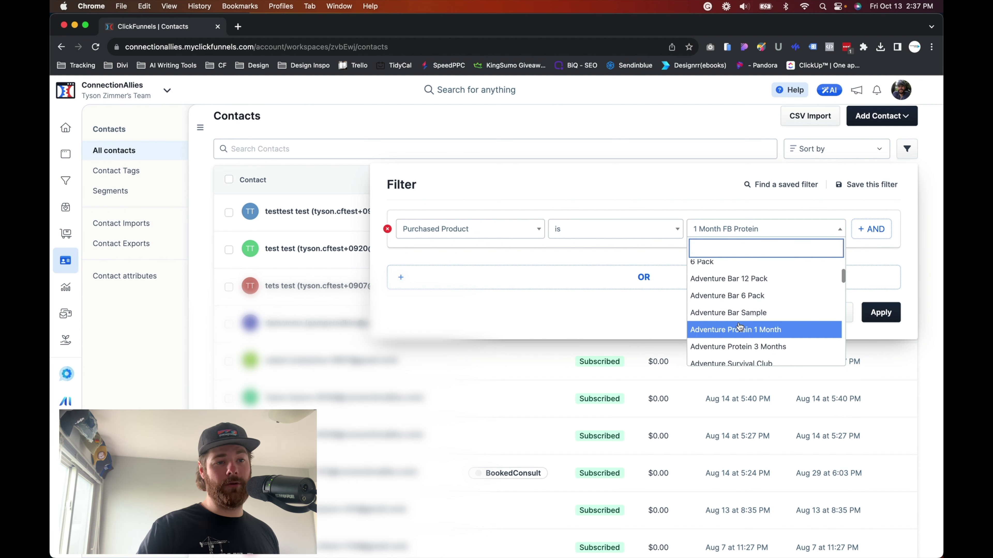
pyautogui.click(695, 319)
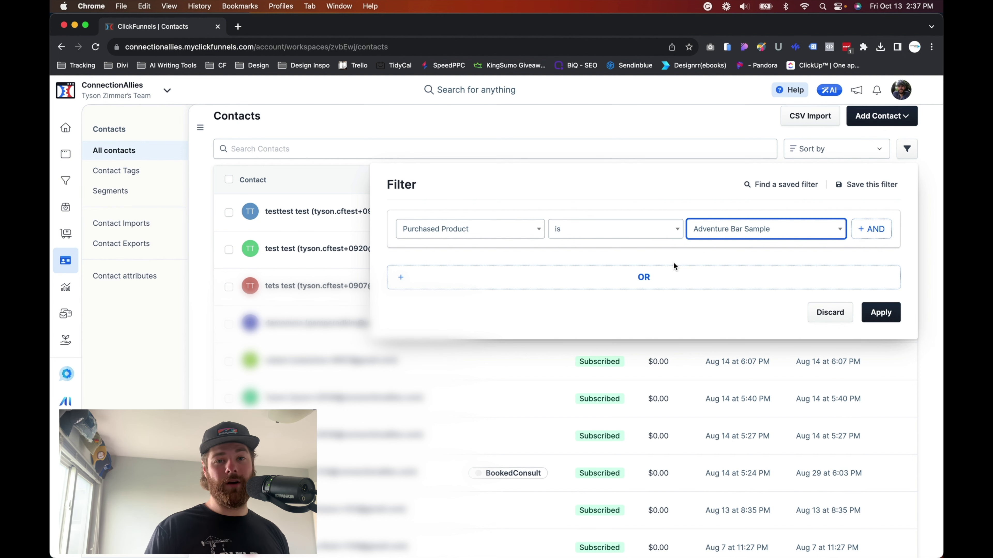
pyautogui.click(889, 320)
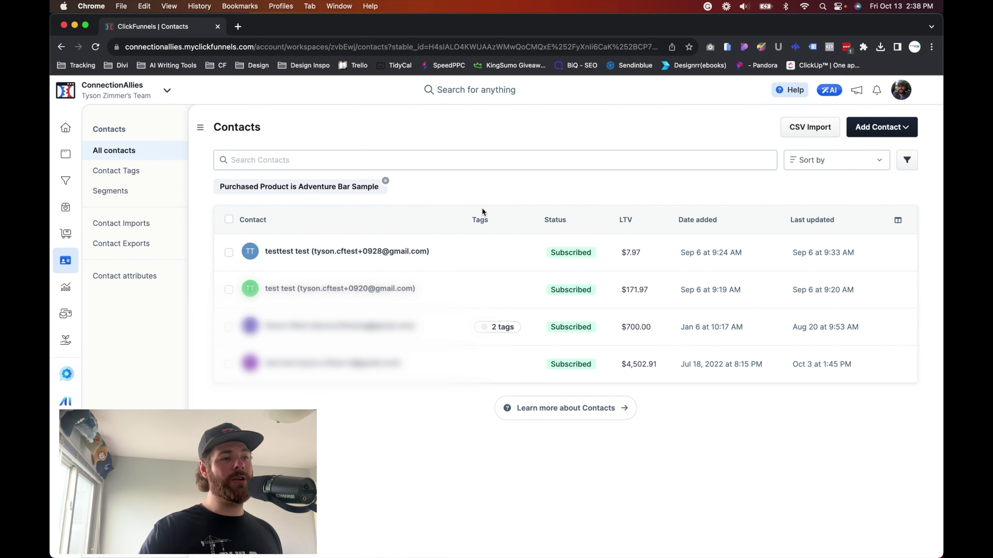
# - Select all the filtered contacts and create an immediate export of them with the default fields
pyautogui.click(229, 221)
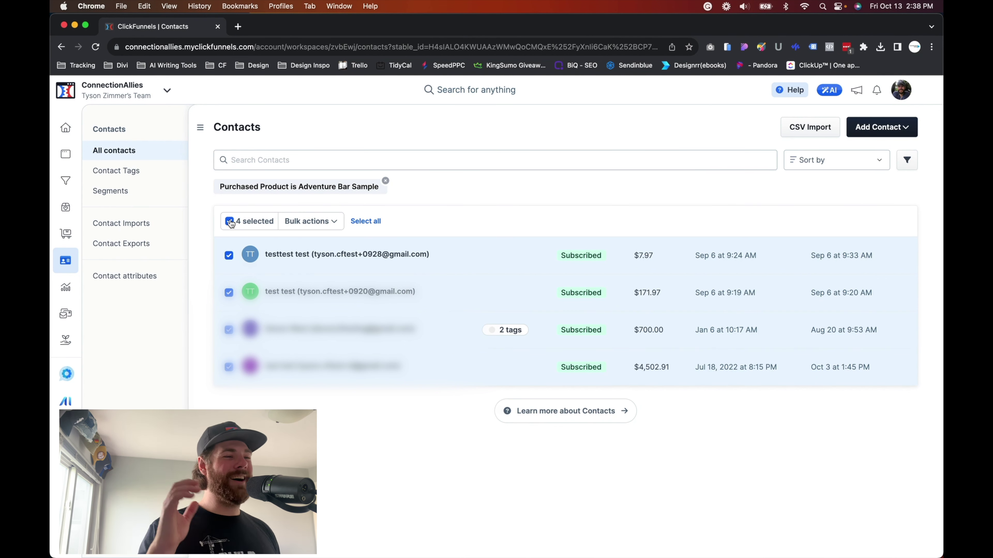
pyautogui.click(324, 221)
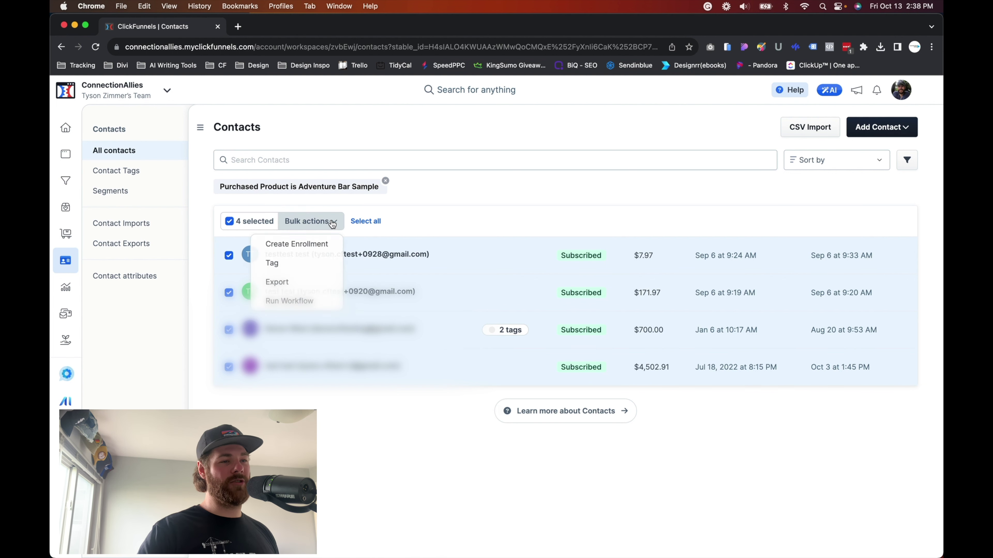
pyautogui.click(284, 283)
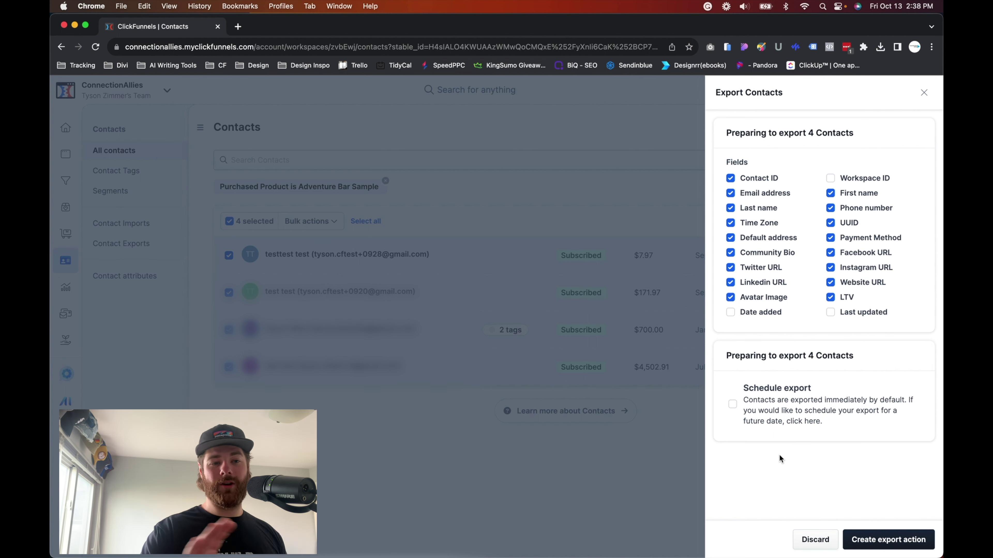
pyautogui.click(895, 542)
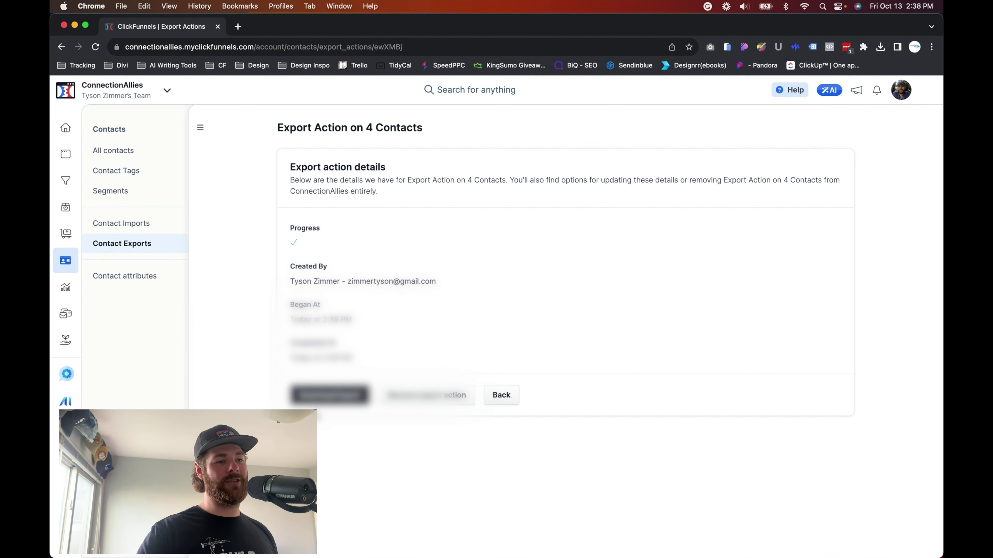
# - Return to the full contacts list and check the sorting options available for it
pyautogui.click(110, 151)
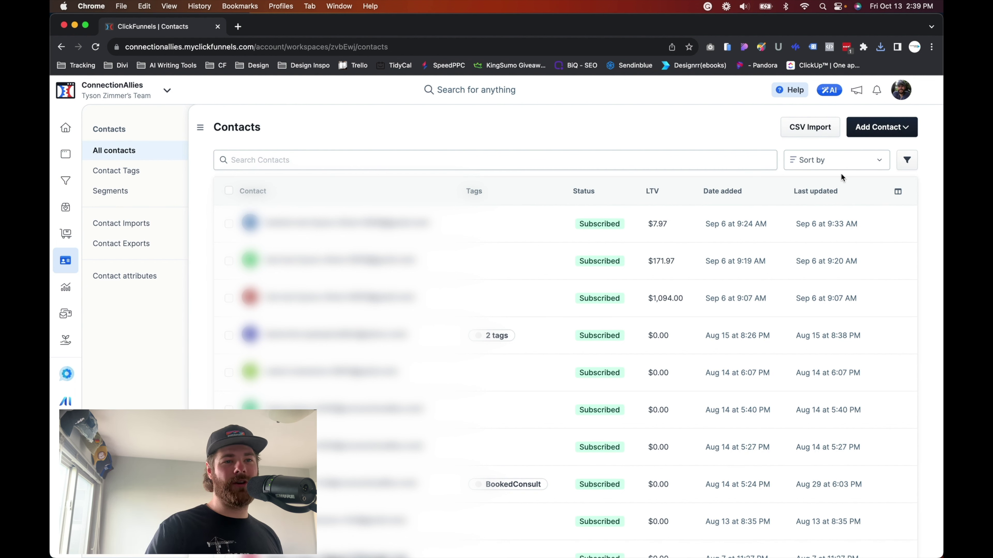
pyautogui.click(841, 169)
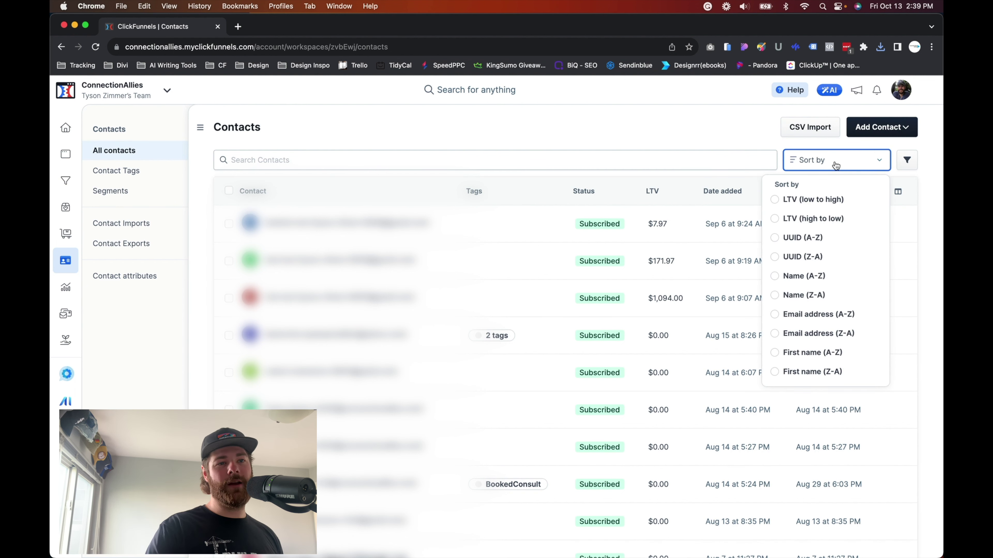
pyautogui.click(715, 134)
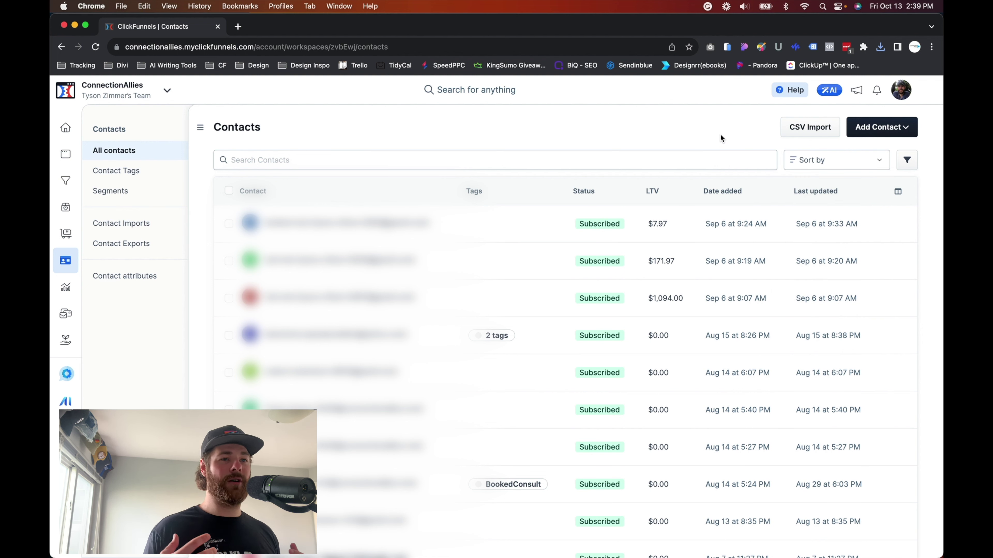